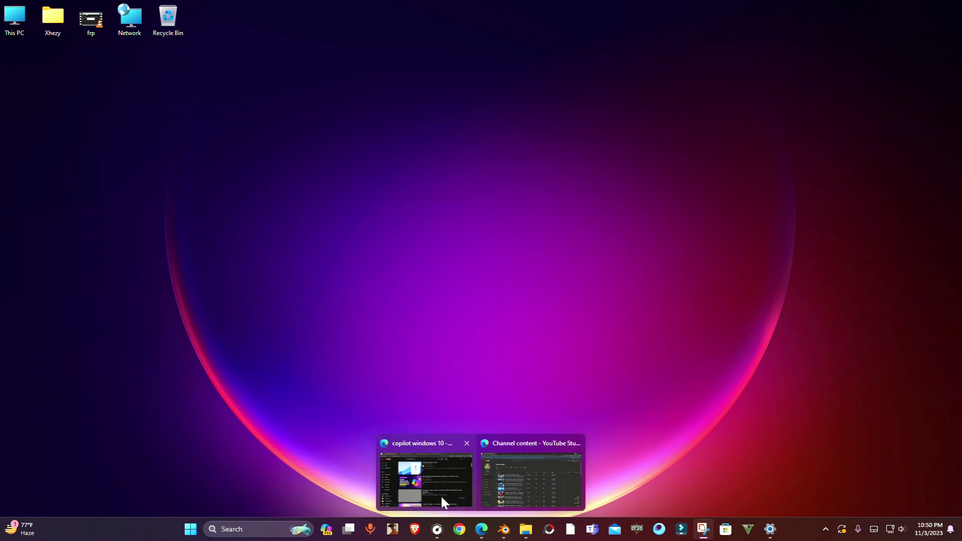
Step: Bring up the 'Channel content - YouTube Studio' window from the Edge taskbar preview
left_click(522, 472)
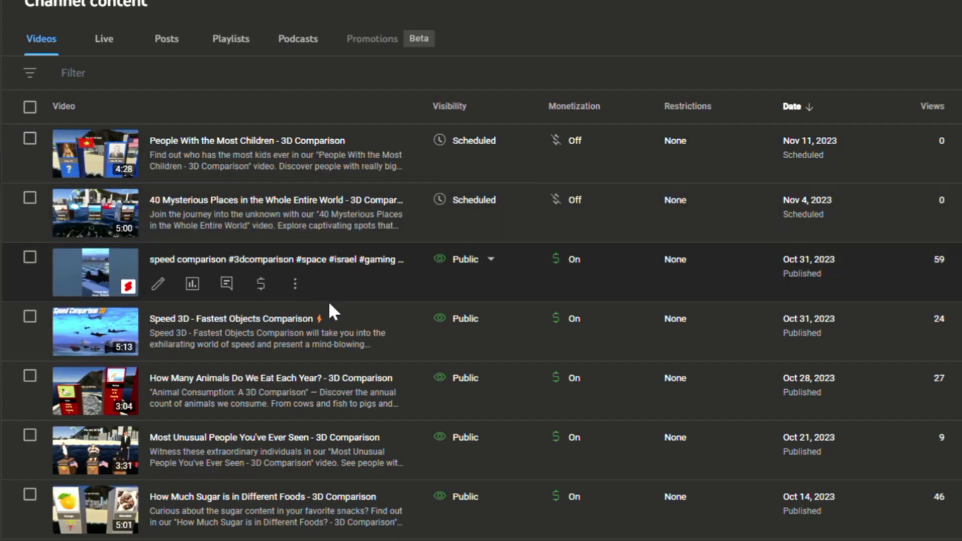
mouse_move(234, 329)
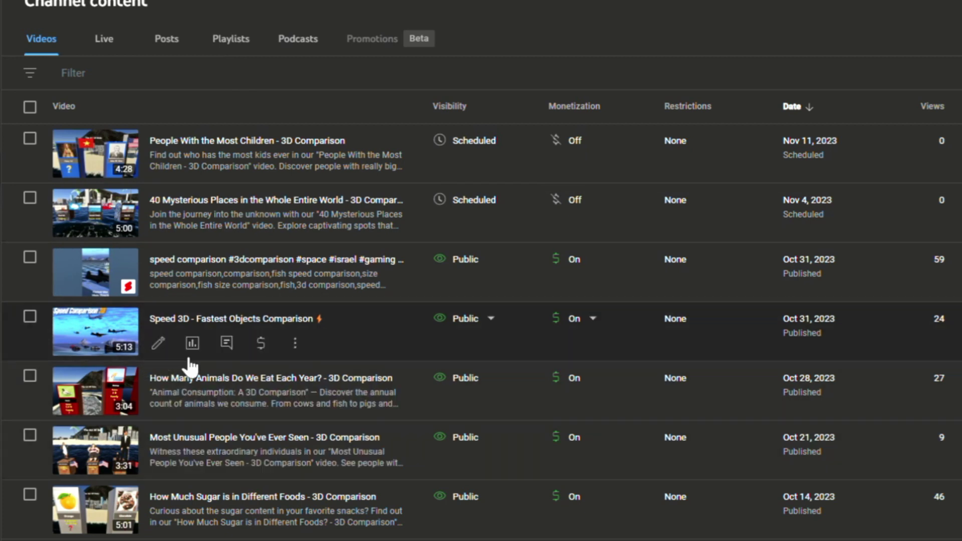
Step: Start and cancel a download of the Speed 3D video, then minimize the browser
left_click(295, 346)
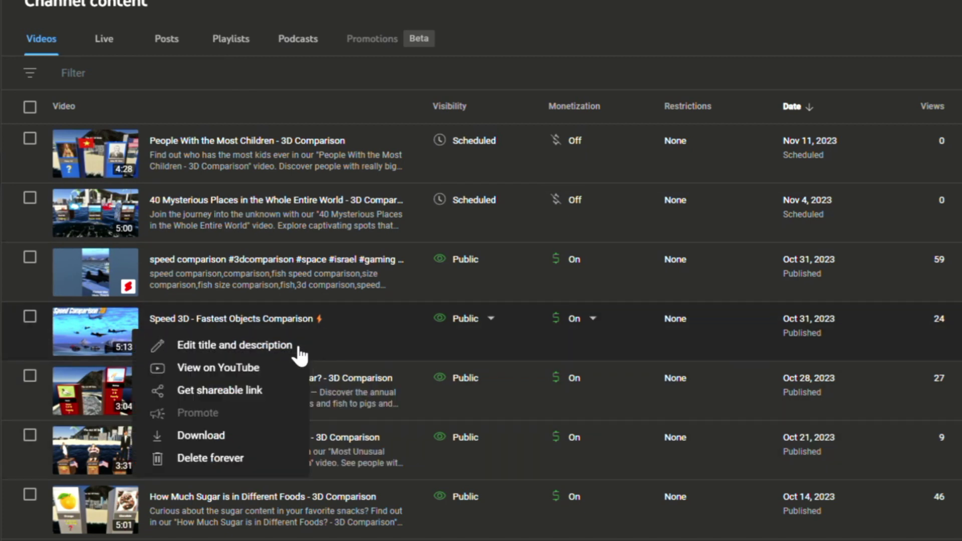
left_click(211, 447)
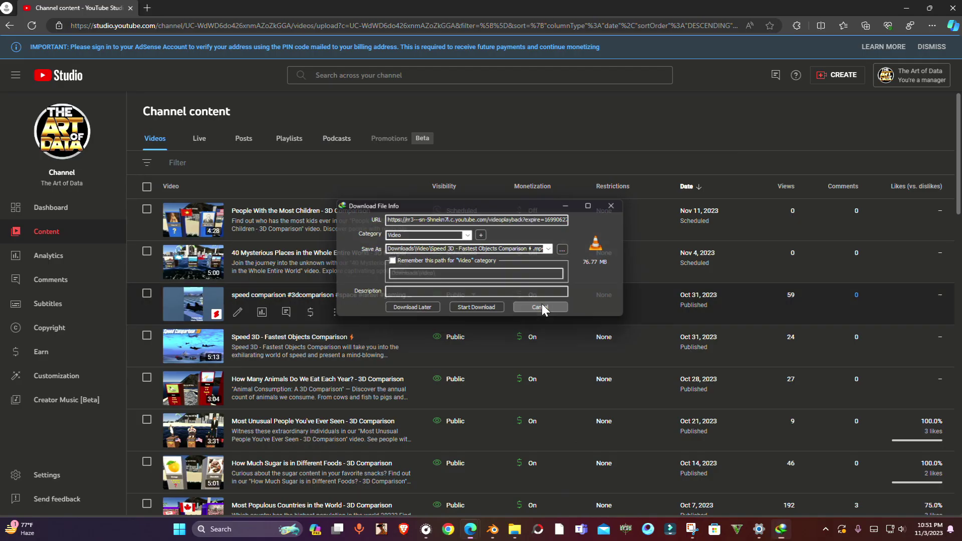
left_click(542, 304)
left_click(906, 8)
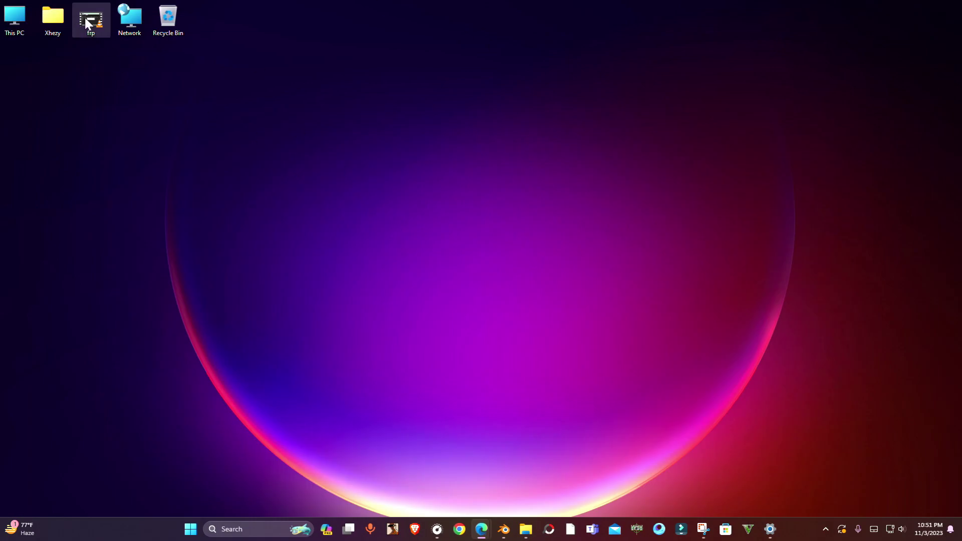
Step: Select the frp video on the desktop and launch Chrome
left_click(87, 28)
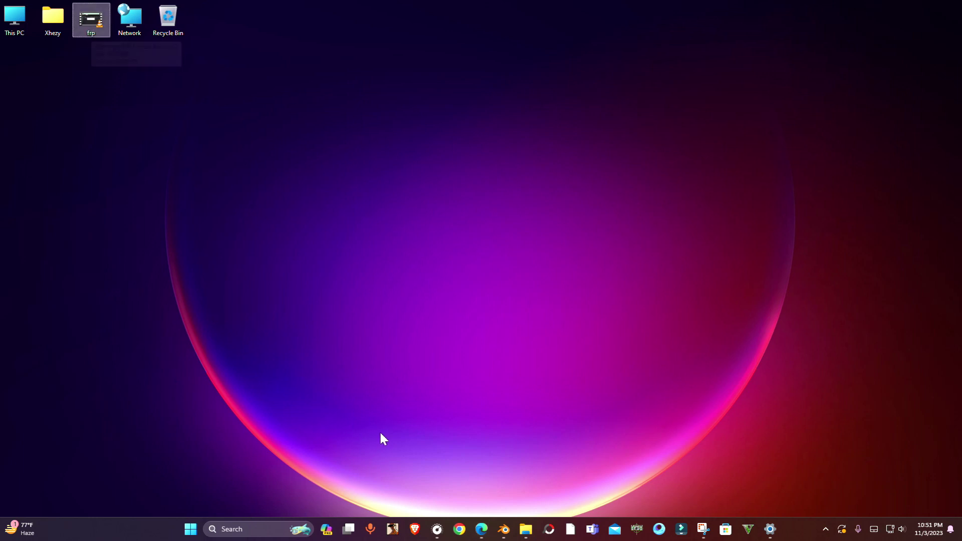
left_click(460, 530)
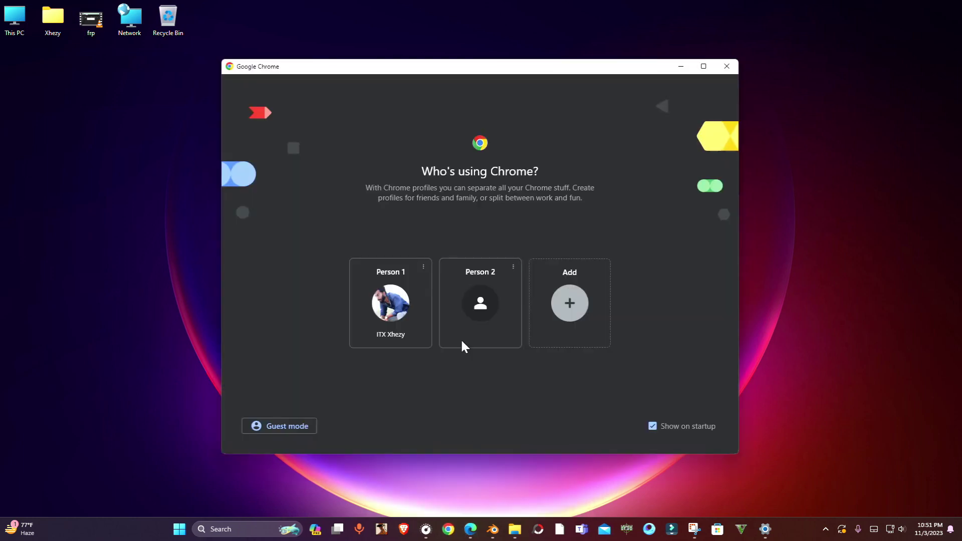
Step: Use the first Chrome profile to search 'vlc media player' and open the videolan.org page
left_click(460, 339)
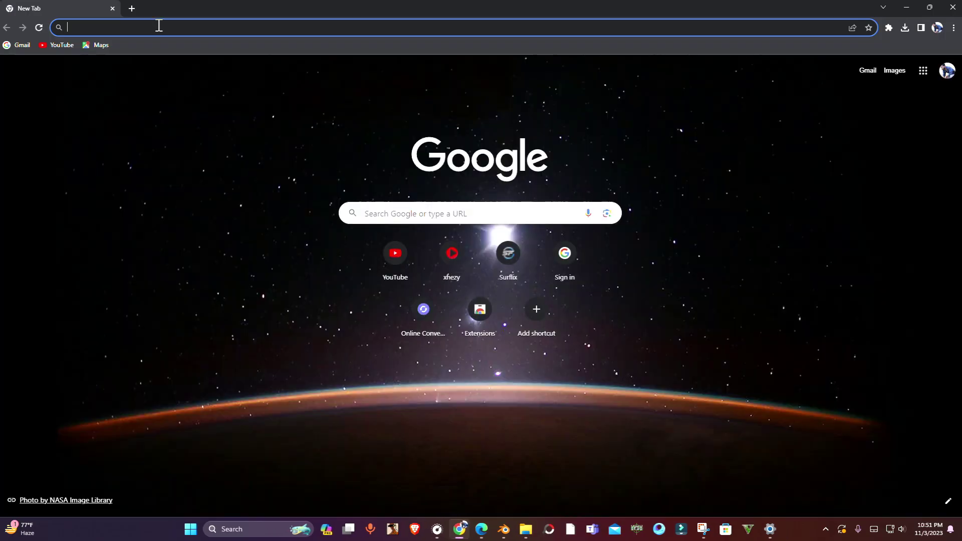
type("vl")
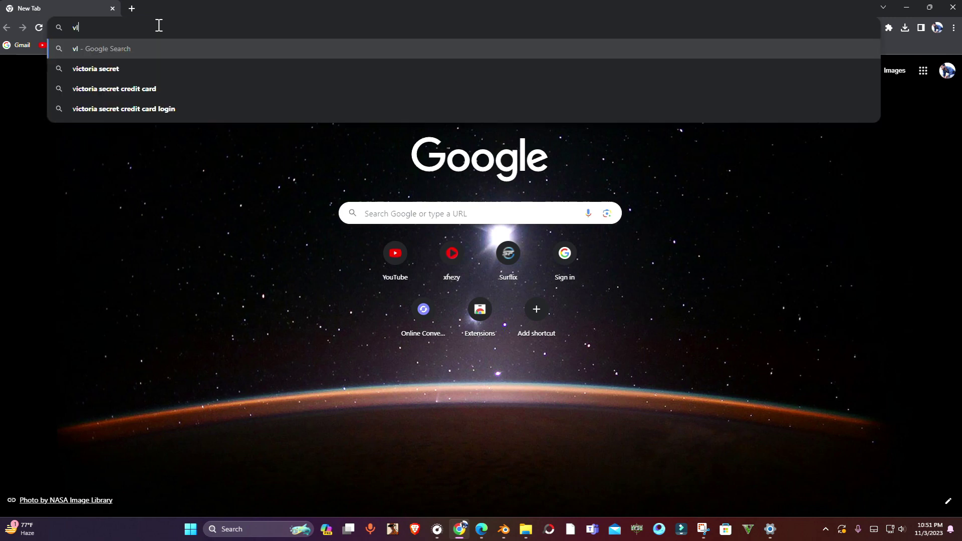
type("c")
key("Down")
key("Return")
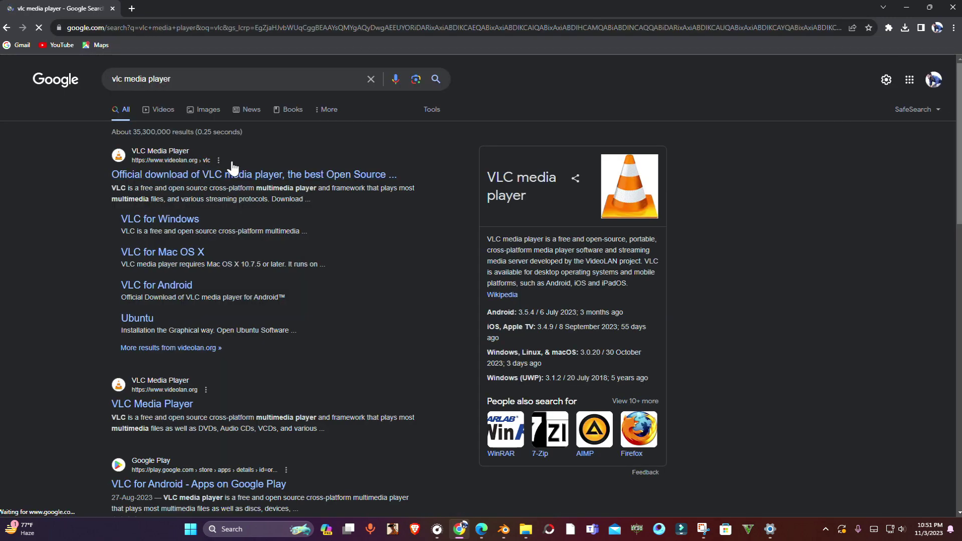
left_click(311, 174)
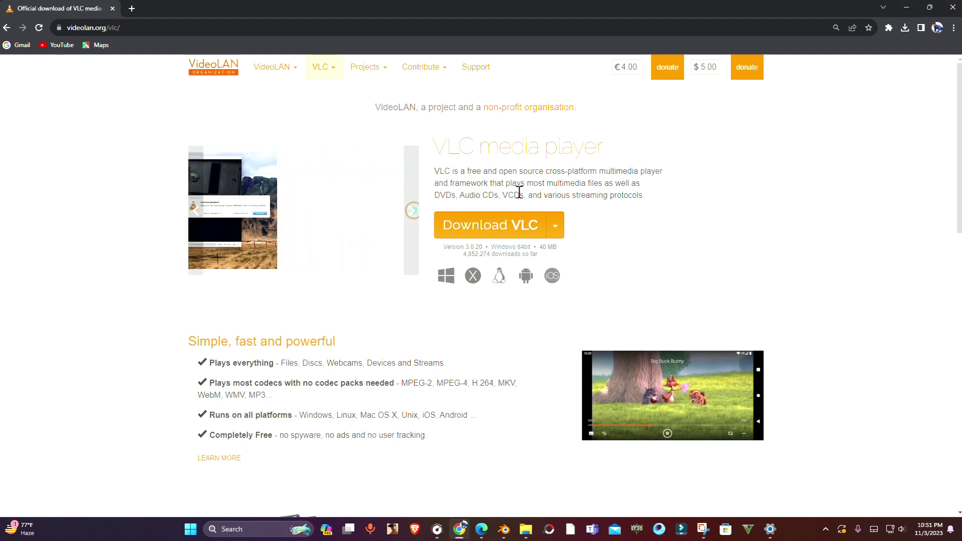
Step: Close Chrome and play frp.mp4 in VLC media player via Open with
left_click(954, 8)
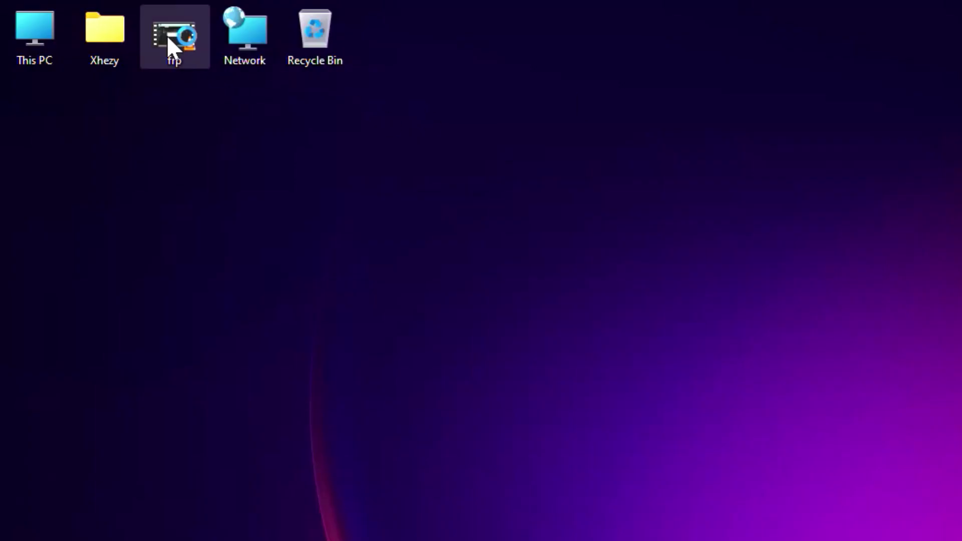
right_click(167, 36)
mouse_move(236, 126)
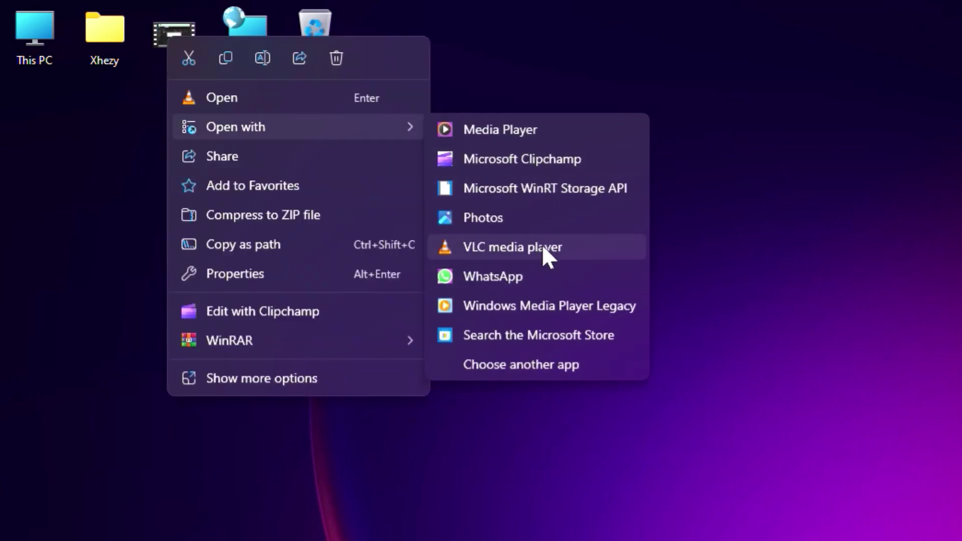
left_click(542, 246)
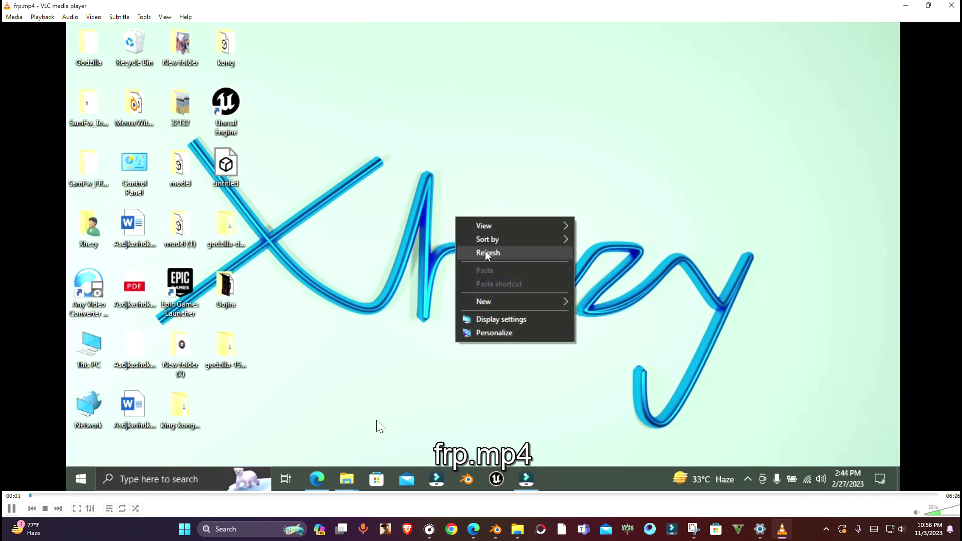
Step: Pause playback and add frp.mp4 from the Desktop in the Open Media dialog
left_click(12, 508)
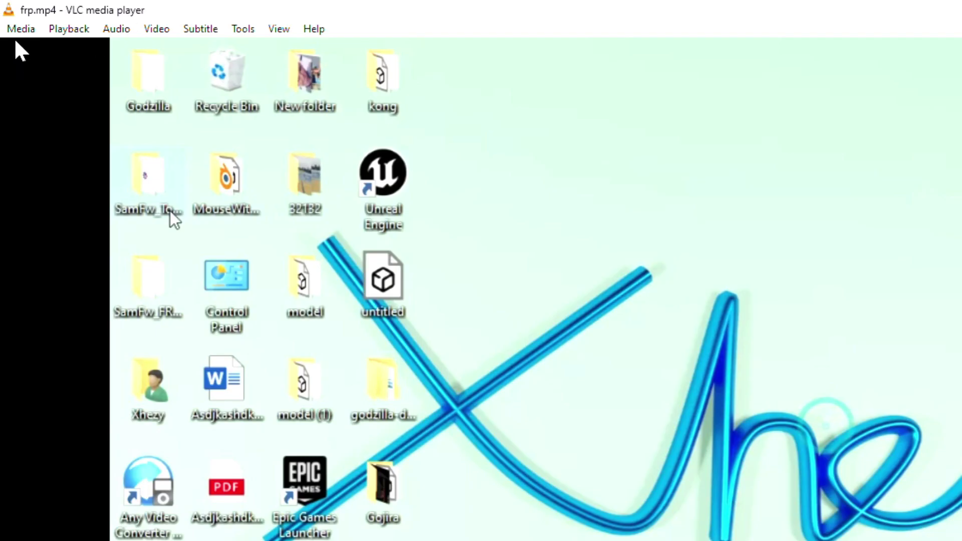
left_click(15, 18)
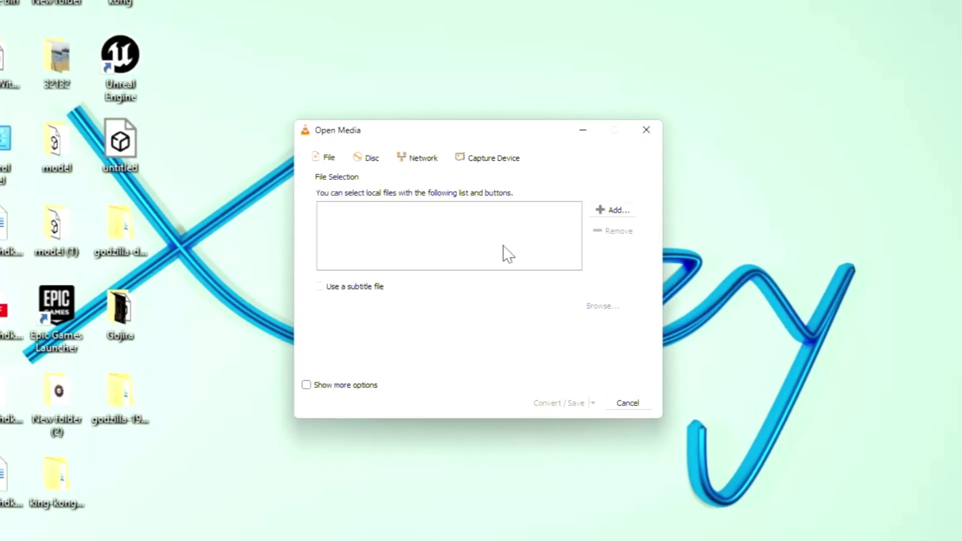
left_click(612, 214)
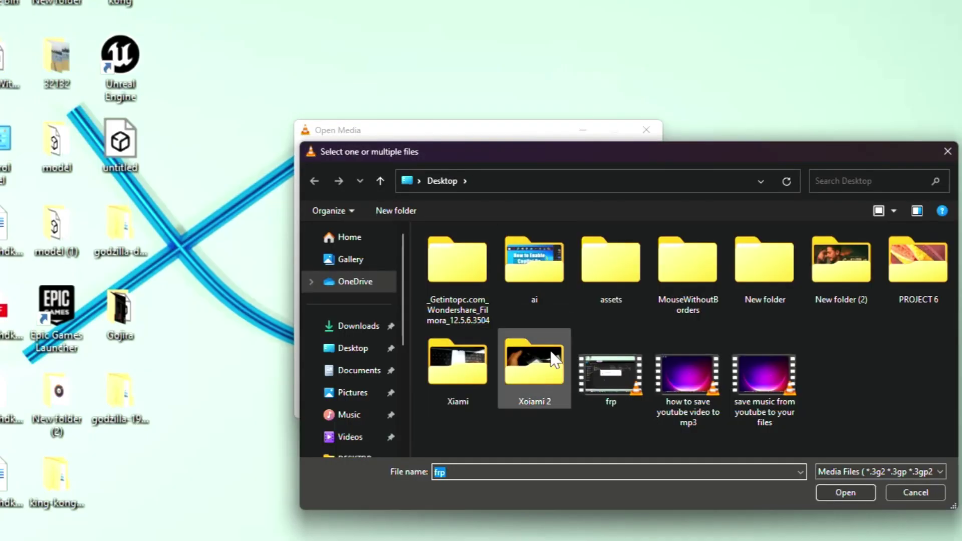
left_click(617, 363)
left_click(840, 493)
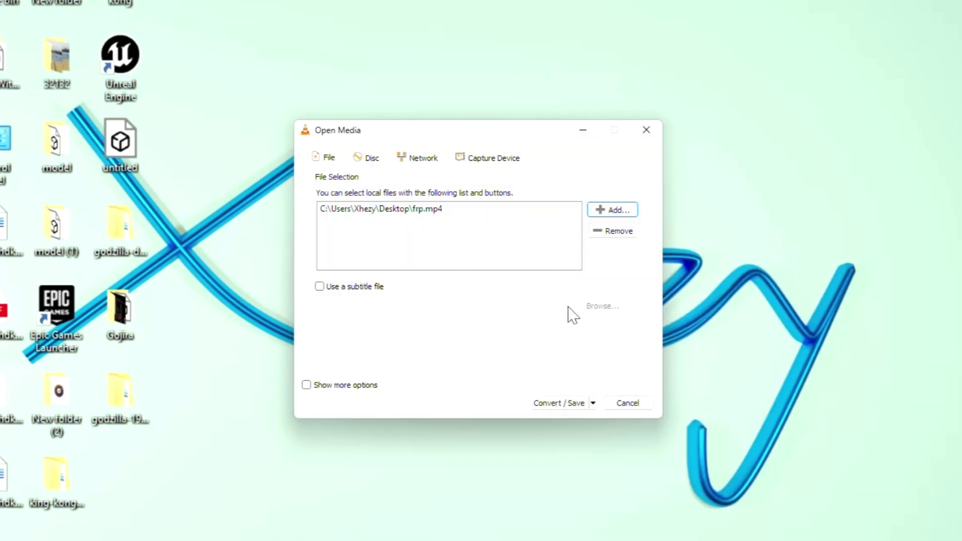
left_click(560, 403)
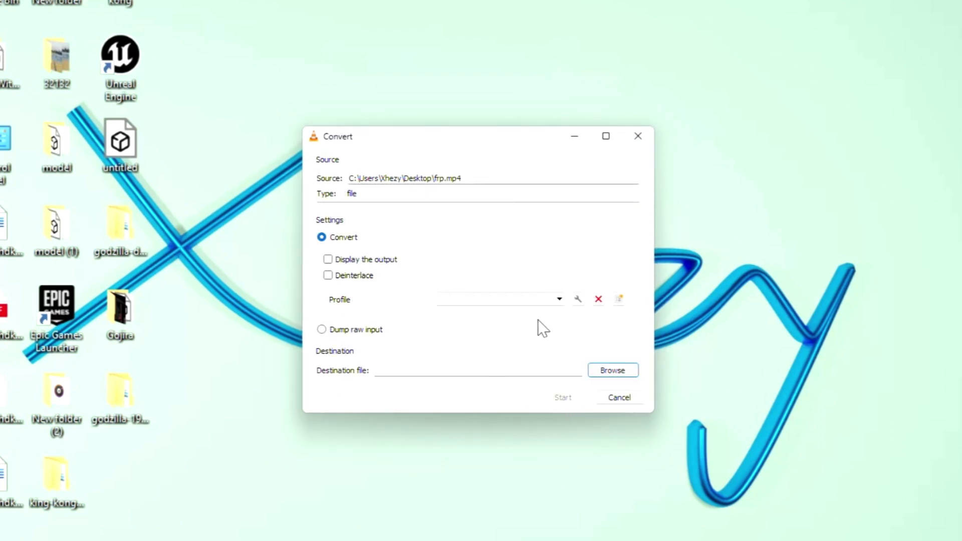
Step: Choose the 'Audio - MP3' conversion profile for frp.mp4
left_click(562, 301)
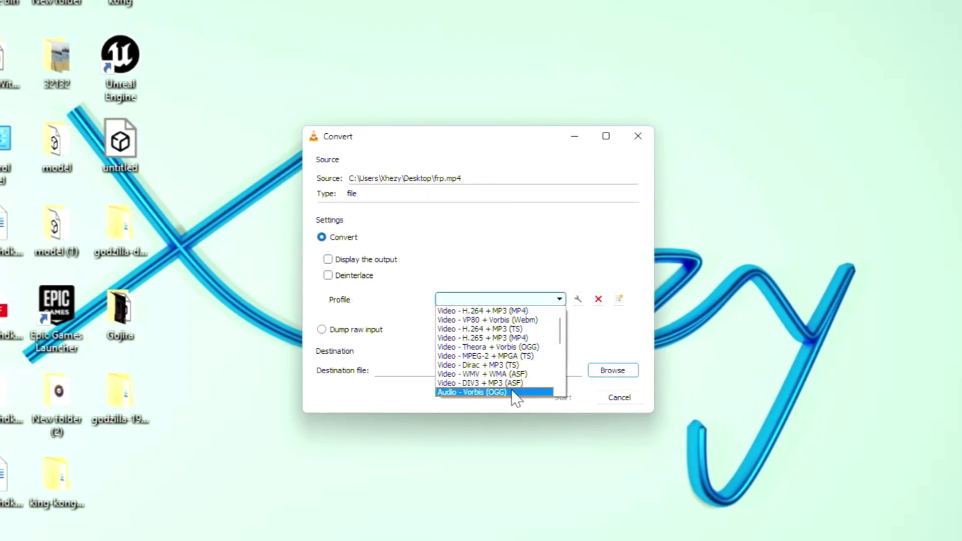
scroll(516, 387, "down", 2)
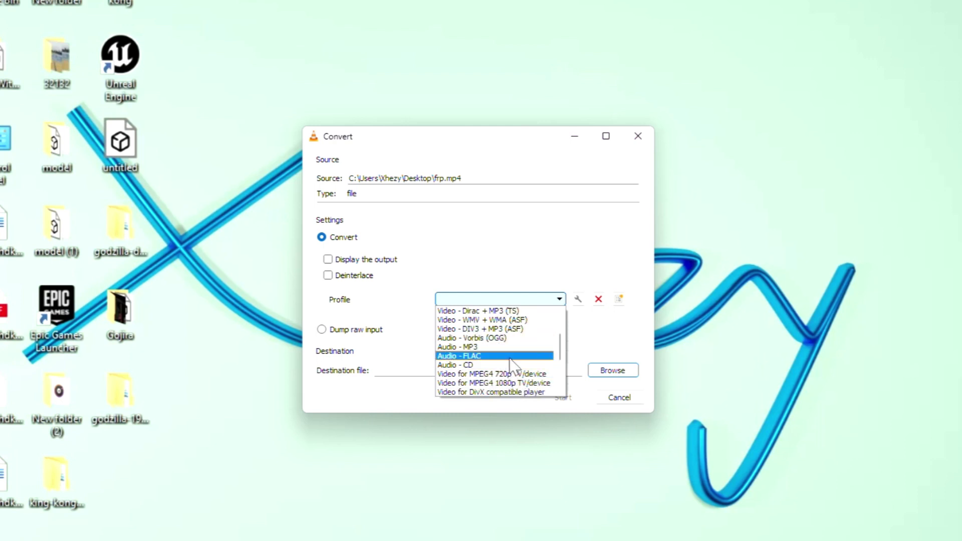
left_click(495, 349)
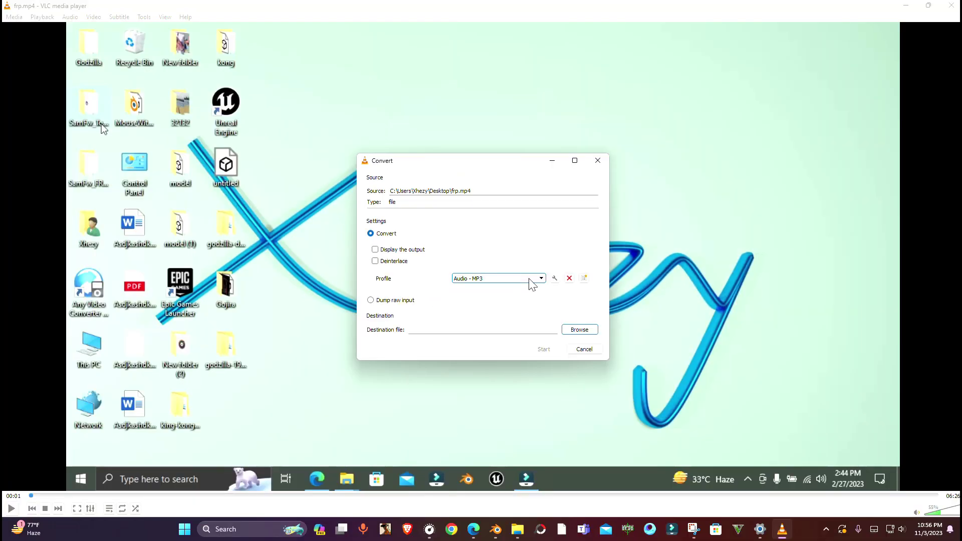
Step: Save the converted output as frpaudio.mp3 in the Desktop folder
left_click(586, 334)
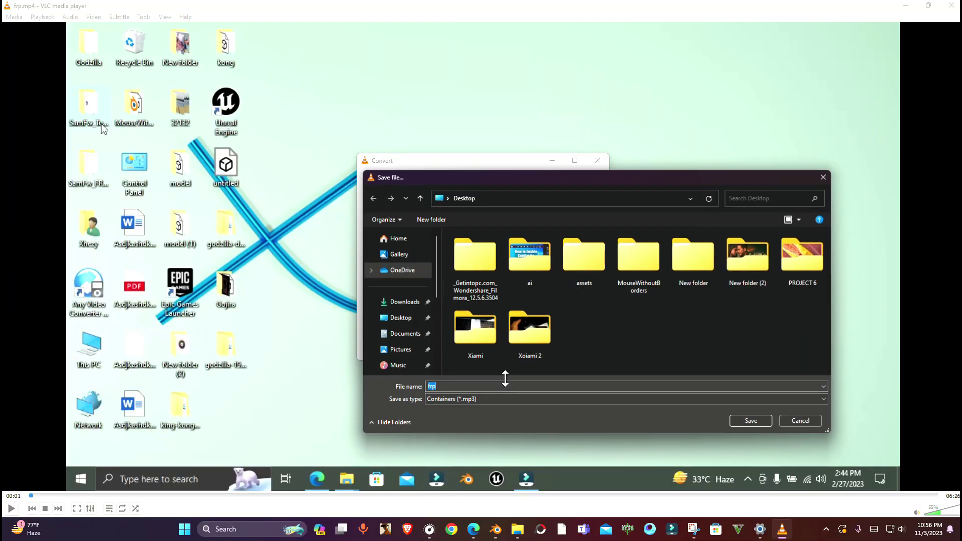
left_click(394, 328)
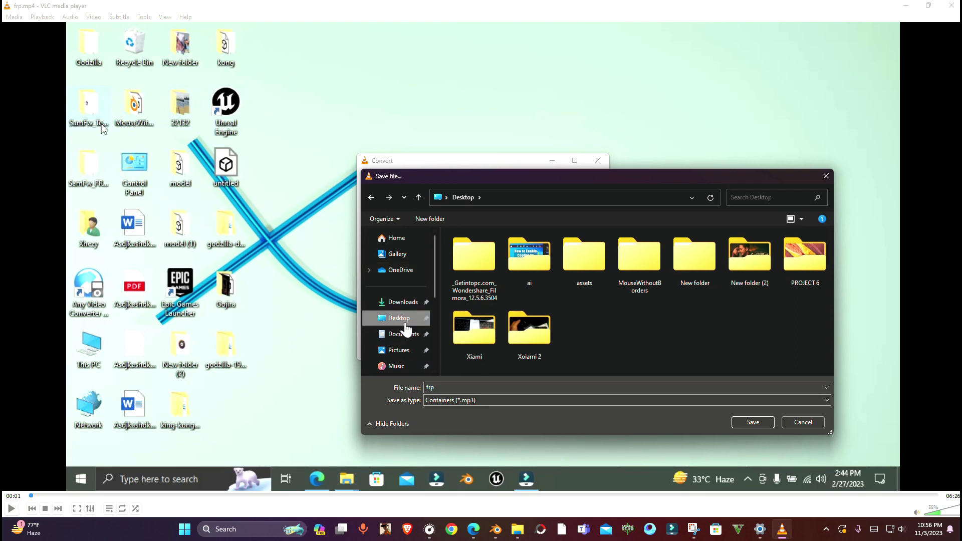
double_click(480, 387)
type("frp.mp")
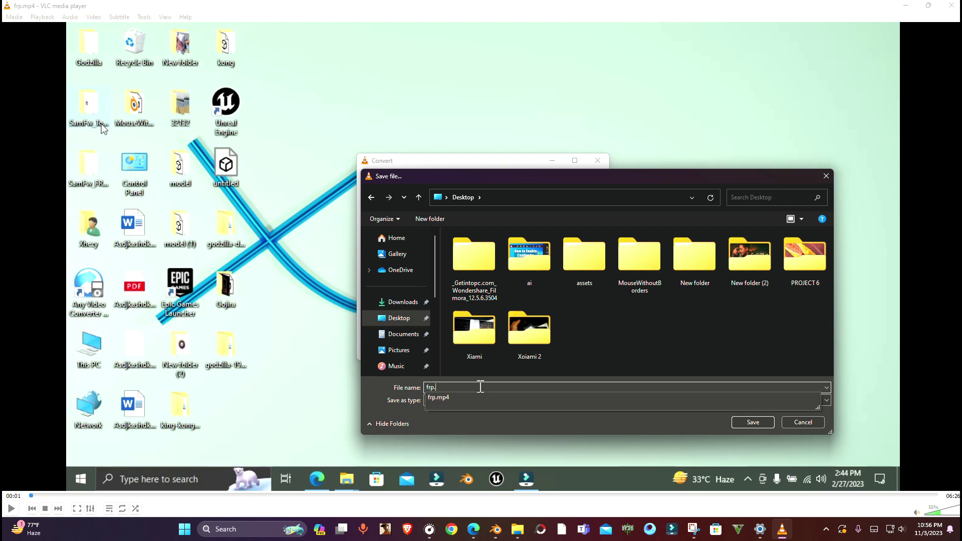
type("3")
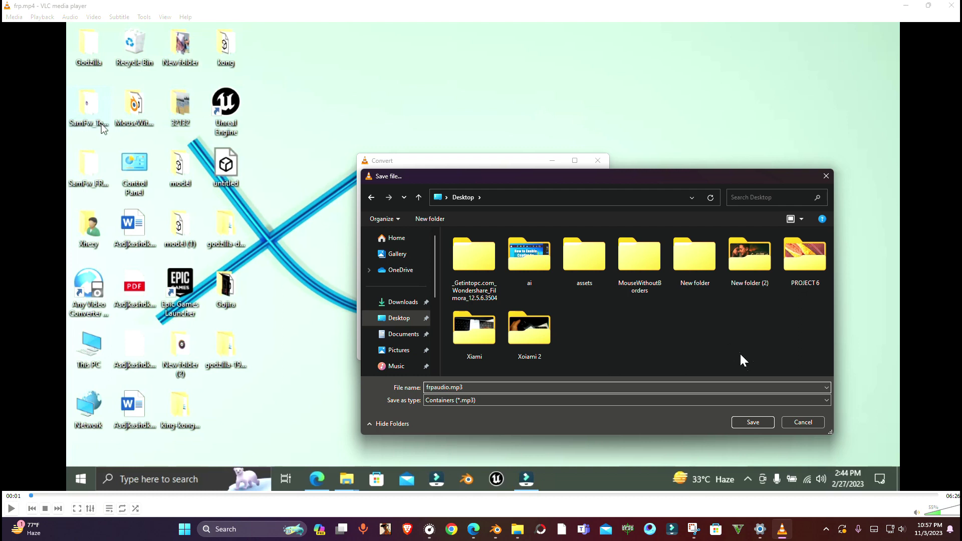
left_click(752, 424)
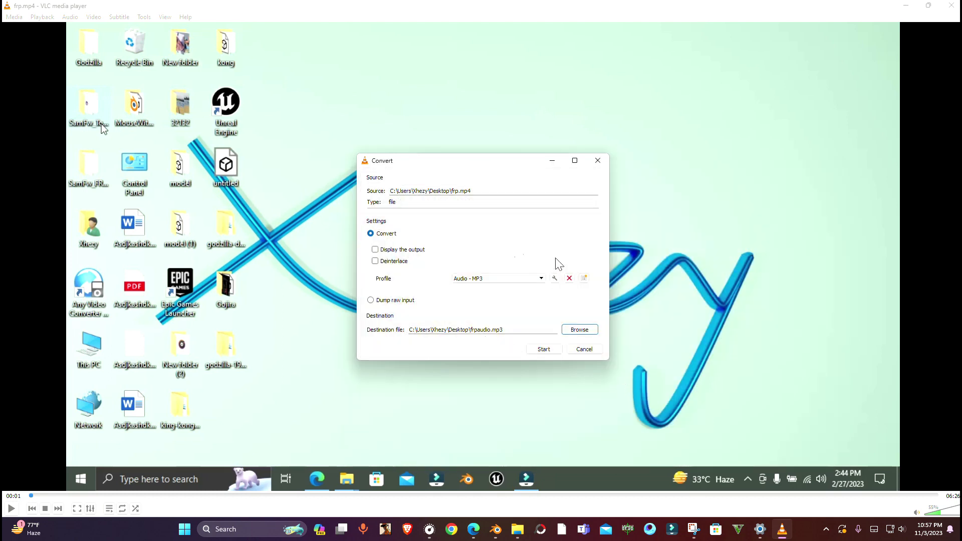
Step: Start converting frp.mp4 into frpaudio.mp3
left_click(542, 353)
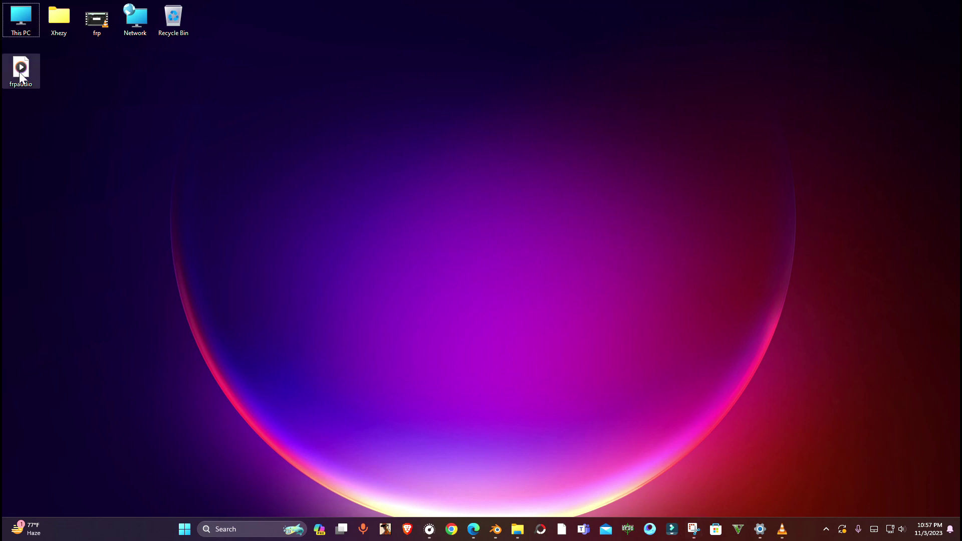
Step: Drag the frpaudio file from the top-left column toward the desktop's upper centre
left_click_drag(21, 68, 353, 108)
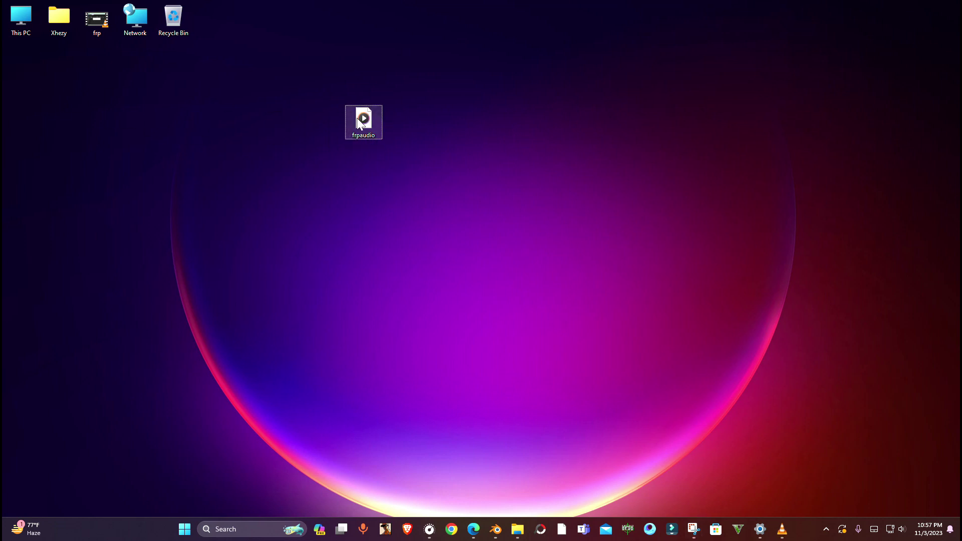